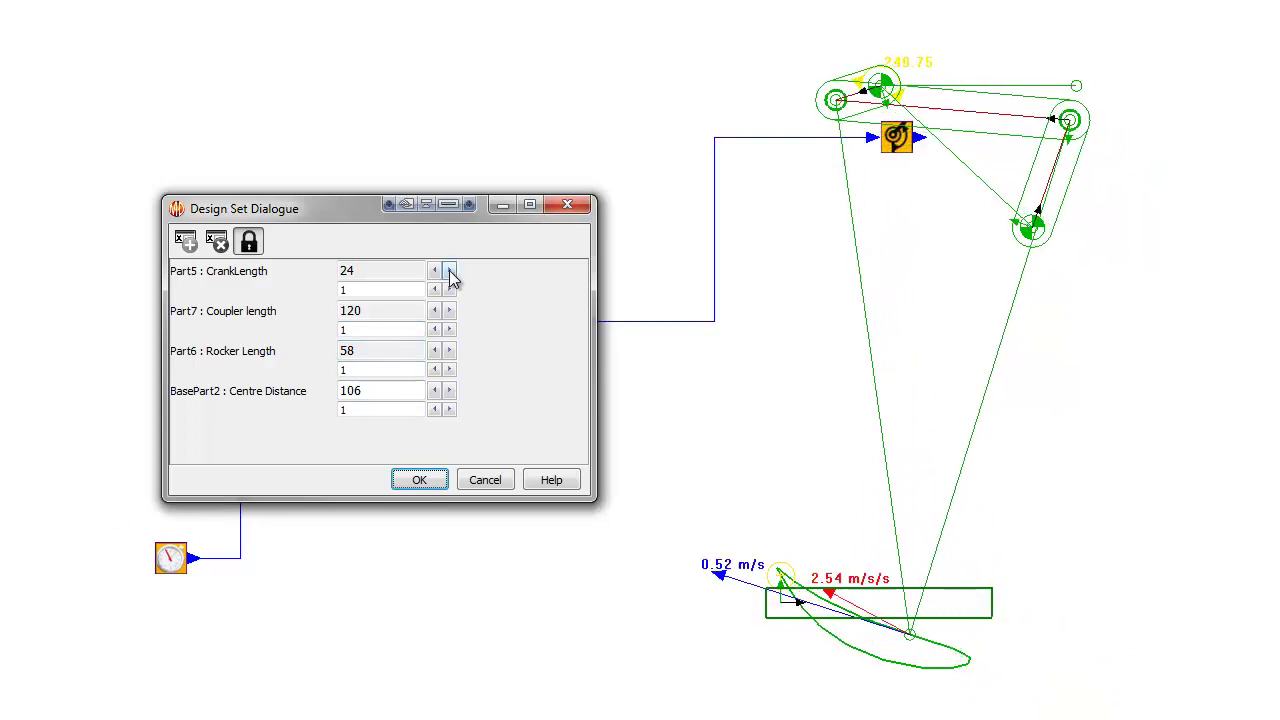
Set the four-bar crank length to 25 and the coupler to 123
left_click(449, 271)
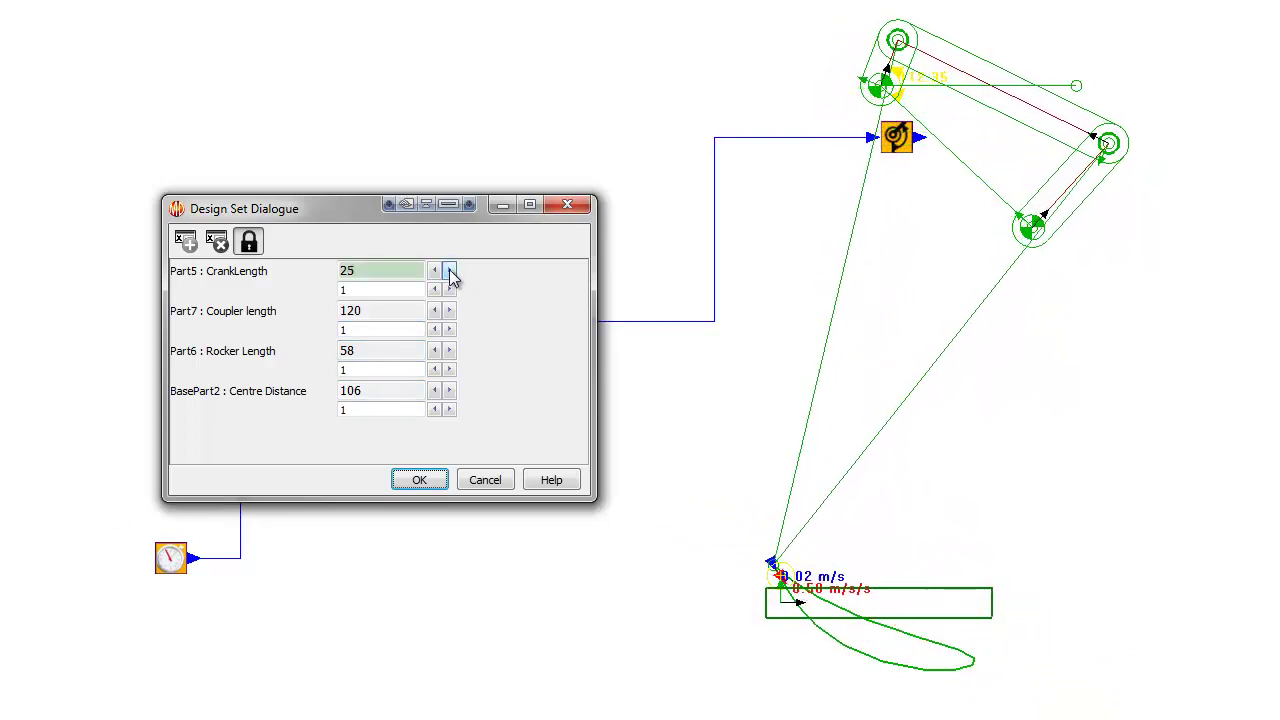
left_click(449, 271)
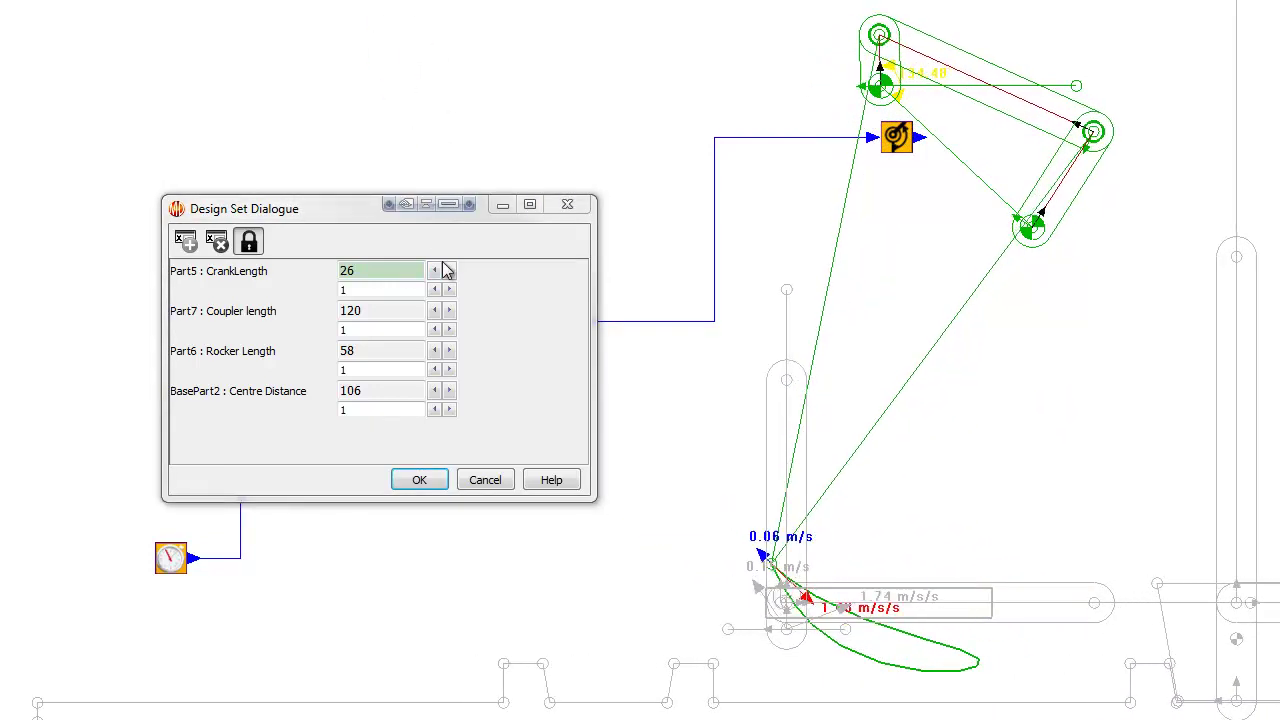
left_click(449, 271)
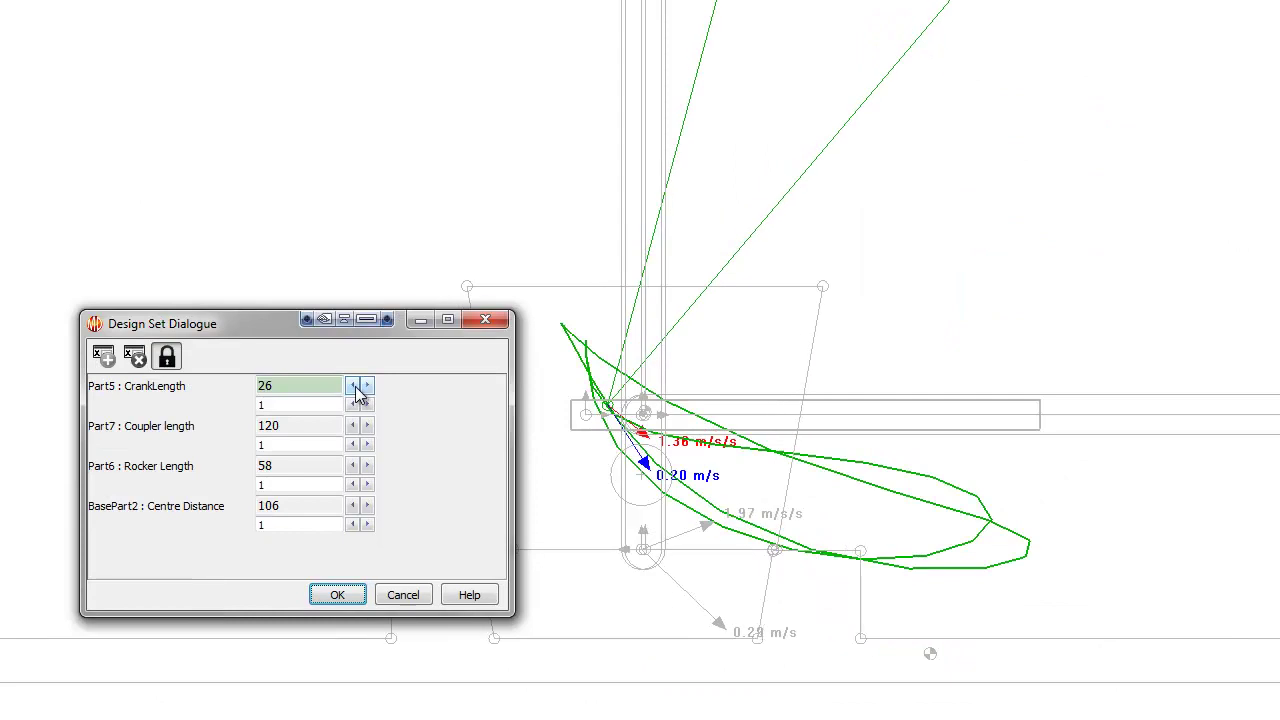
left_click(352, 385)
left_click(367, 425)
left_click(367, 425)
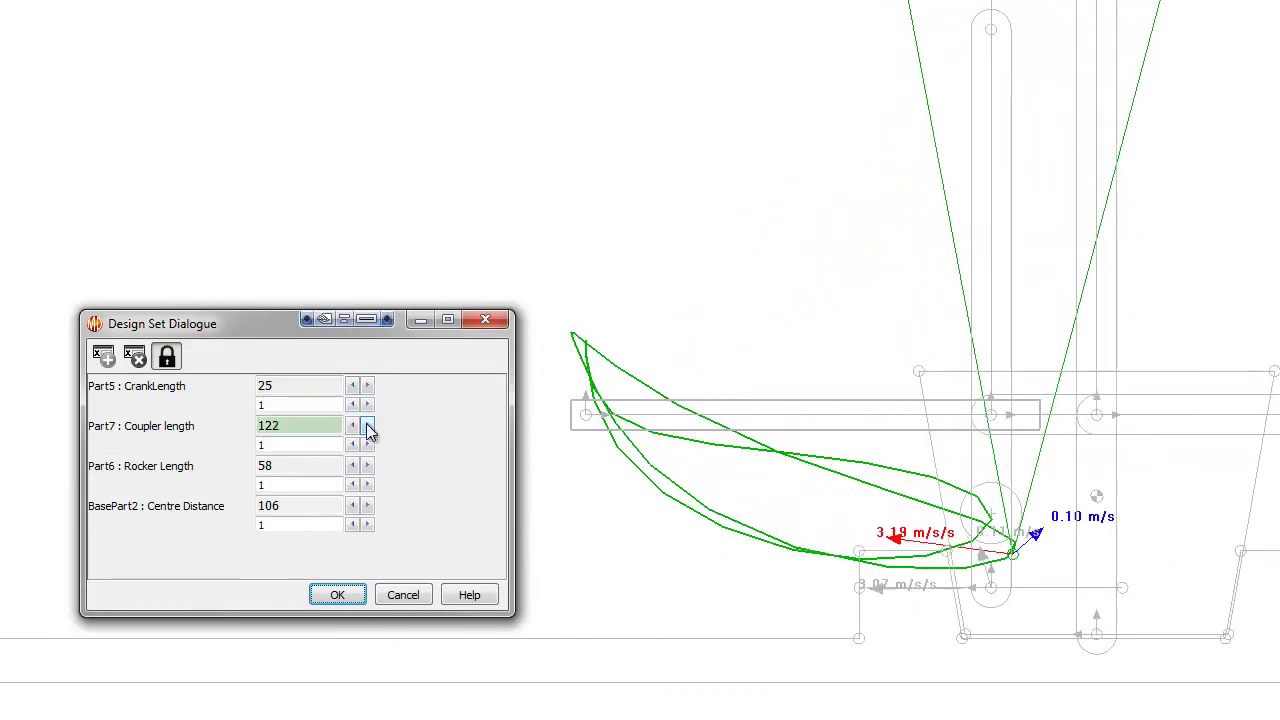
left_click(368, 425)
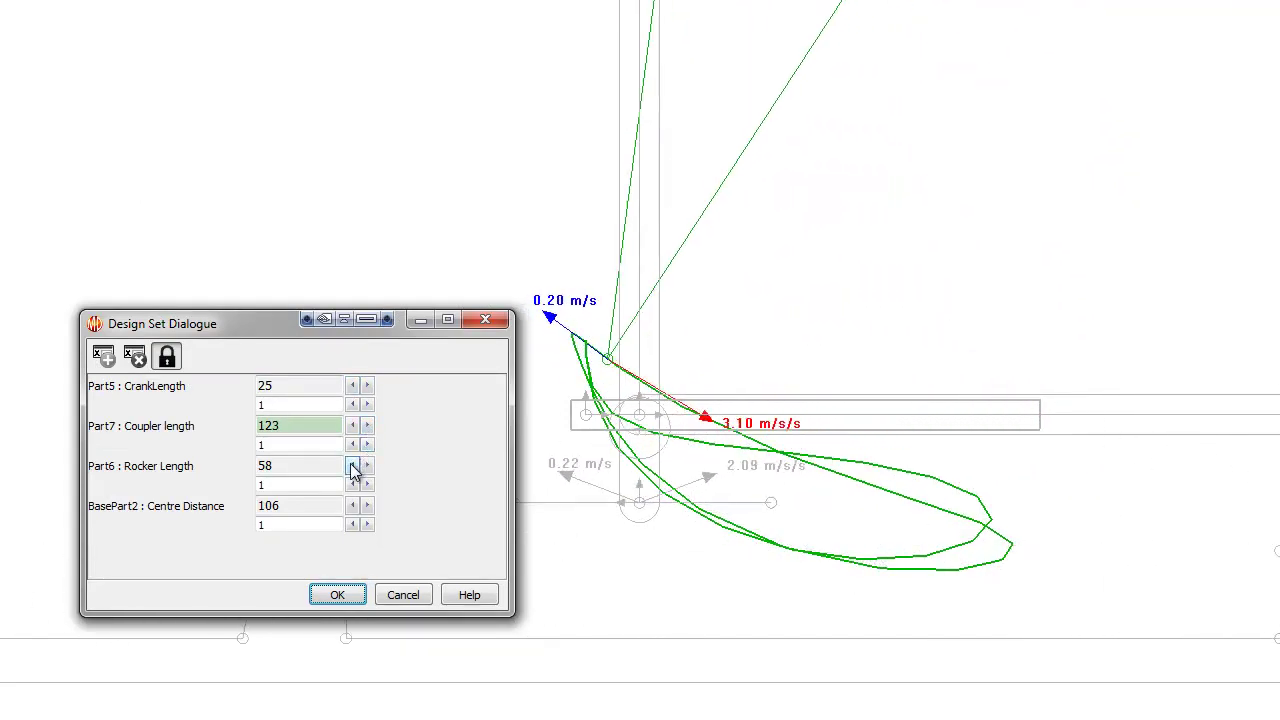
Set the rocker to 56 and centre distance to 107, then accept the dimensions
left_click(352, 467)
left_click(352, 466)
left_click(352, 506)
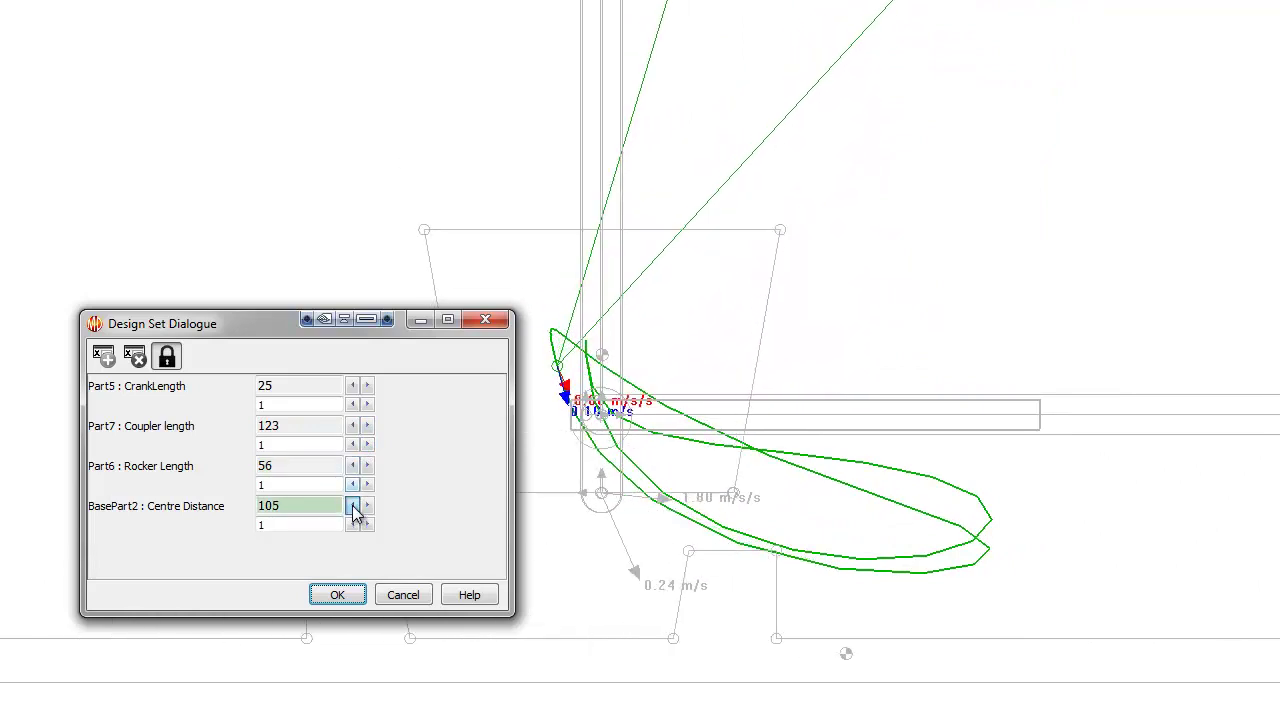
left_click(367, 507)
left_click(367, 507)
left_click(367, 507)
left_click(353, 508)
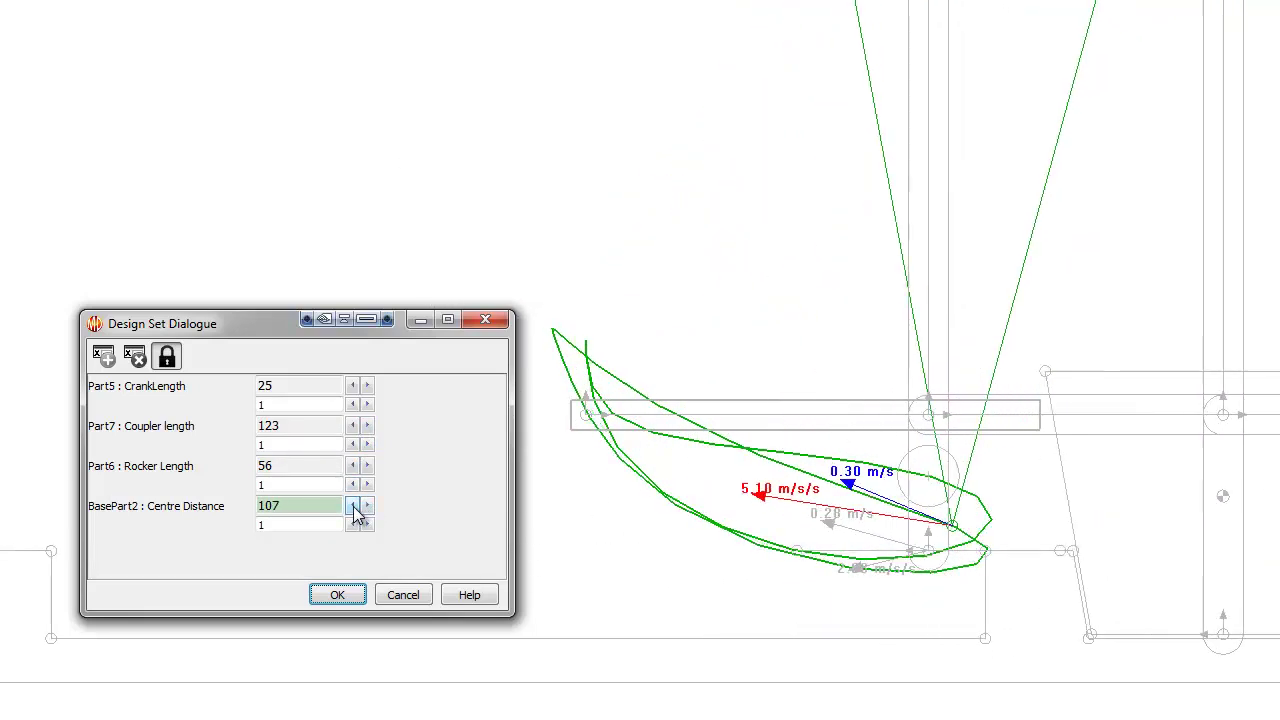
left_click(337, 596)
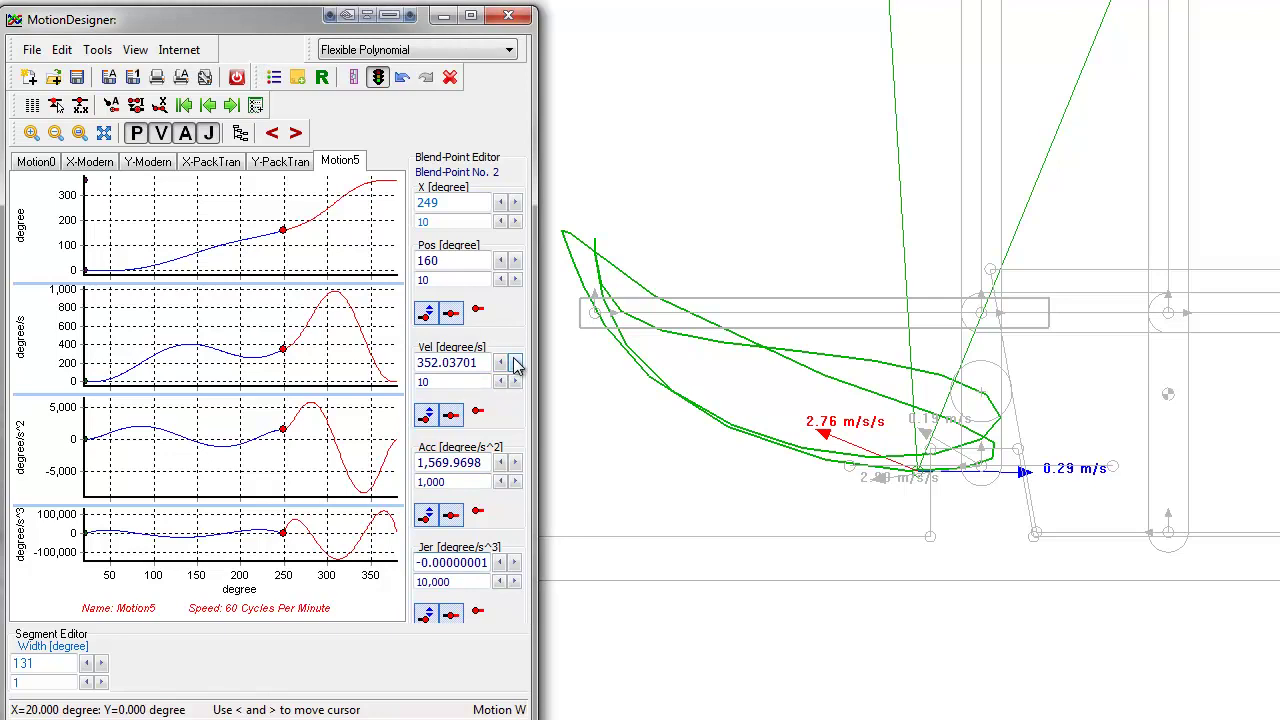
Try Motion5 blend point 2 velocities from 372.03701 to 282.03701, settling on 322.03701 degree/s
left_click(515, 363)
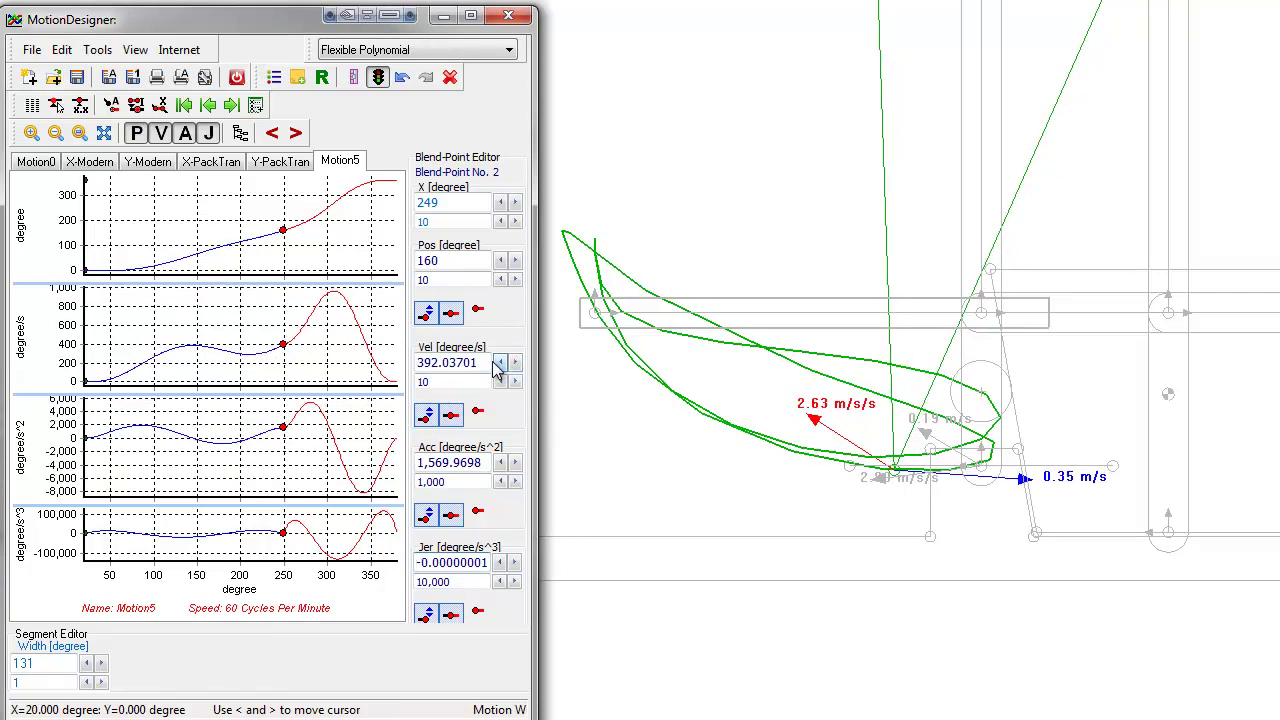
left_click(500, 363)
left_click(500, 363)
left_click(500, 363)
left_click(500, 363)
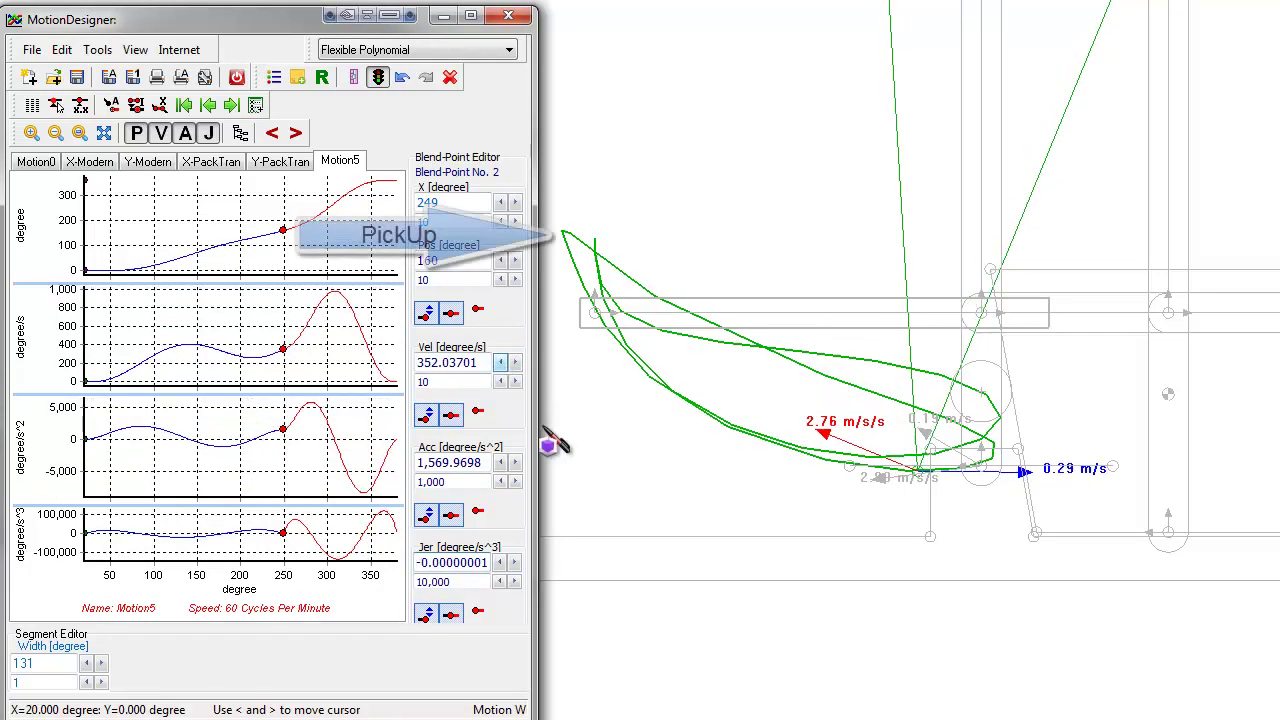
left_click(516, 363)
left_click(516, 363)
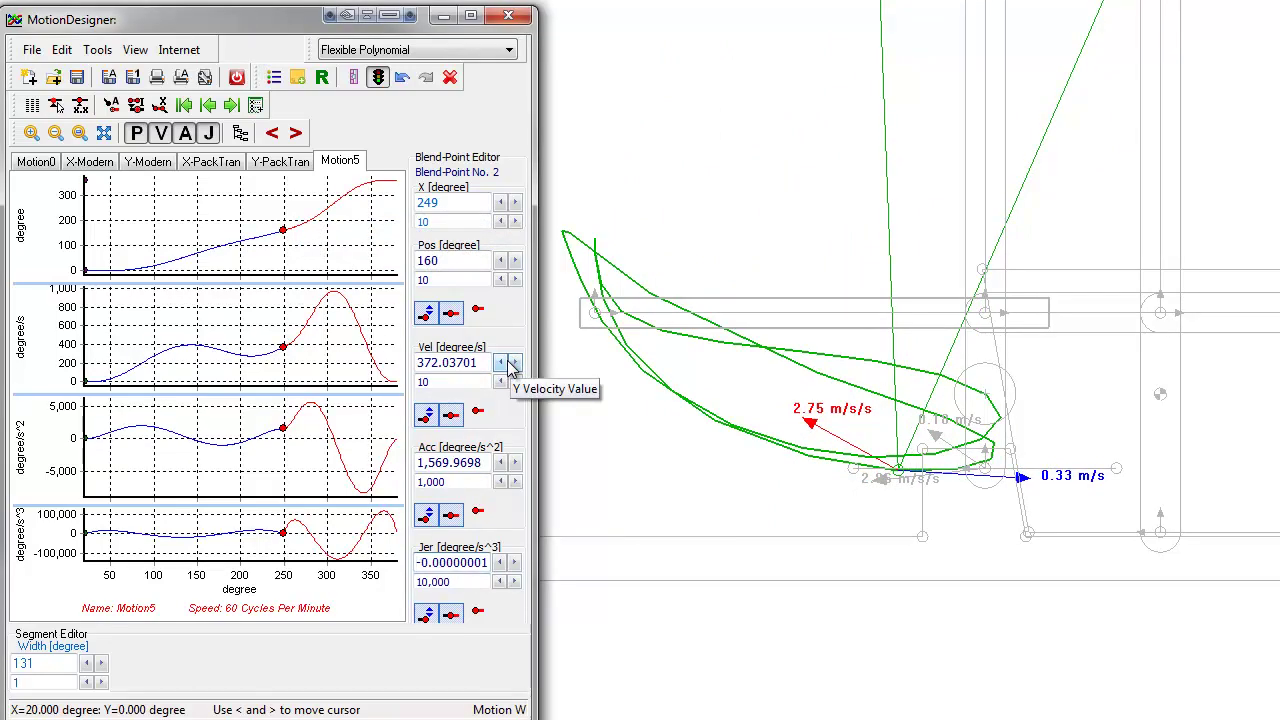
left_click(504, 363)
left_click(504, 363)
left_click(504, 363)
left_click(504, 363)
left_click(516, 363)
left_click(516, 363)
left_click(516, 363)
left_click(516, 363)
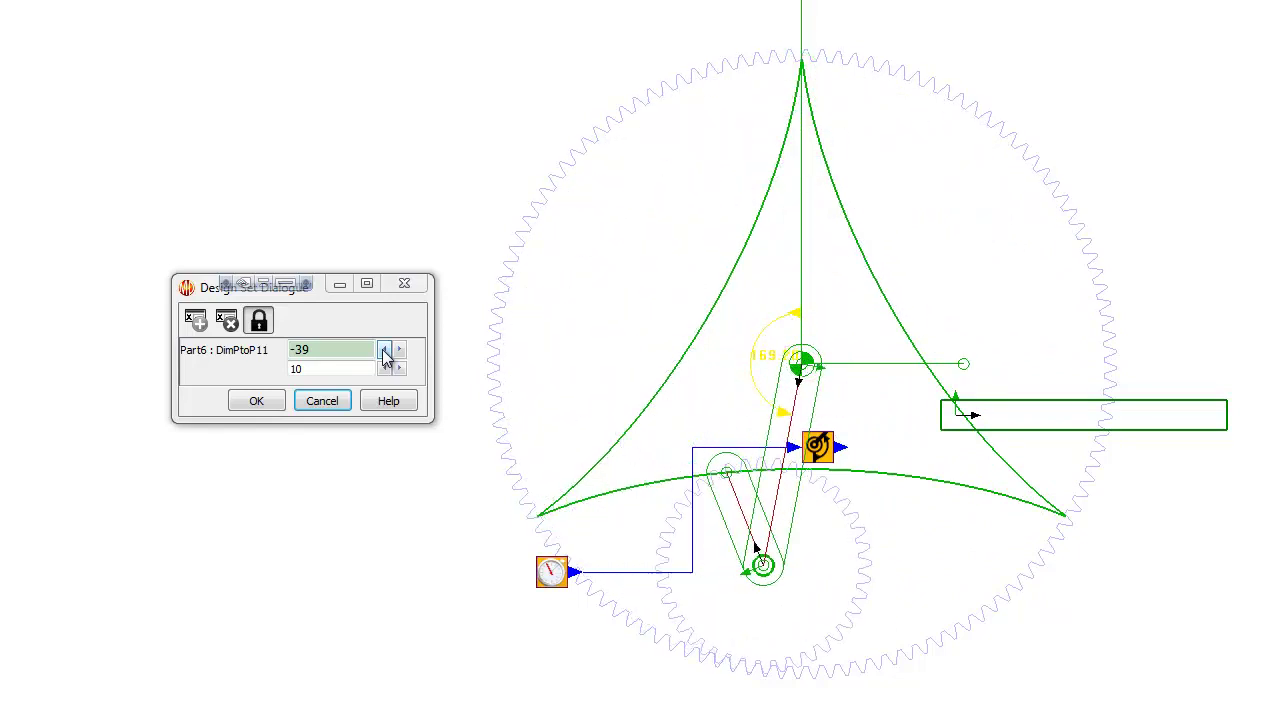
Try DimPtoP11 at -49, -29 and 1, settling on -9 for a rounded-triangle path
left_click(384, 352)
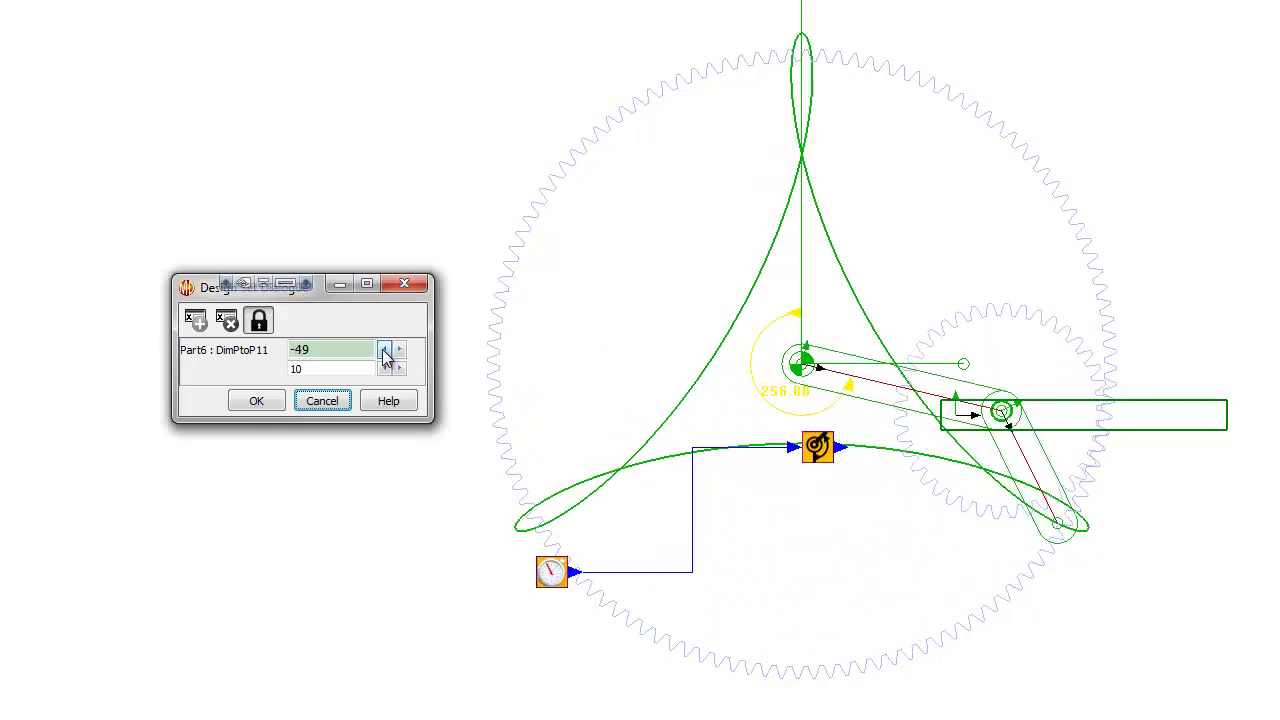
left_click(398, 350)
left_click(398, 350)
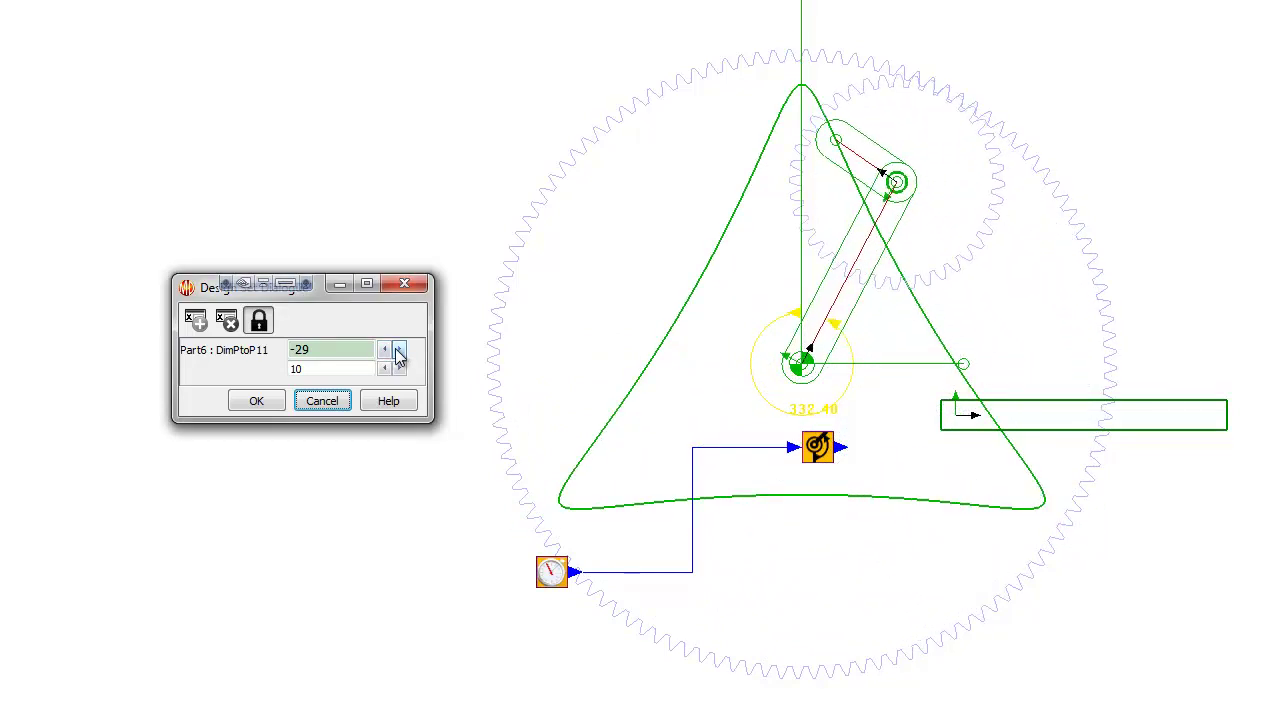
left_click(398, 350)
left_click(398, 350)
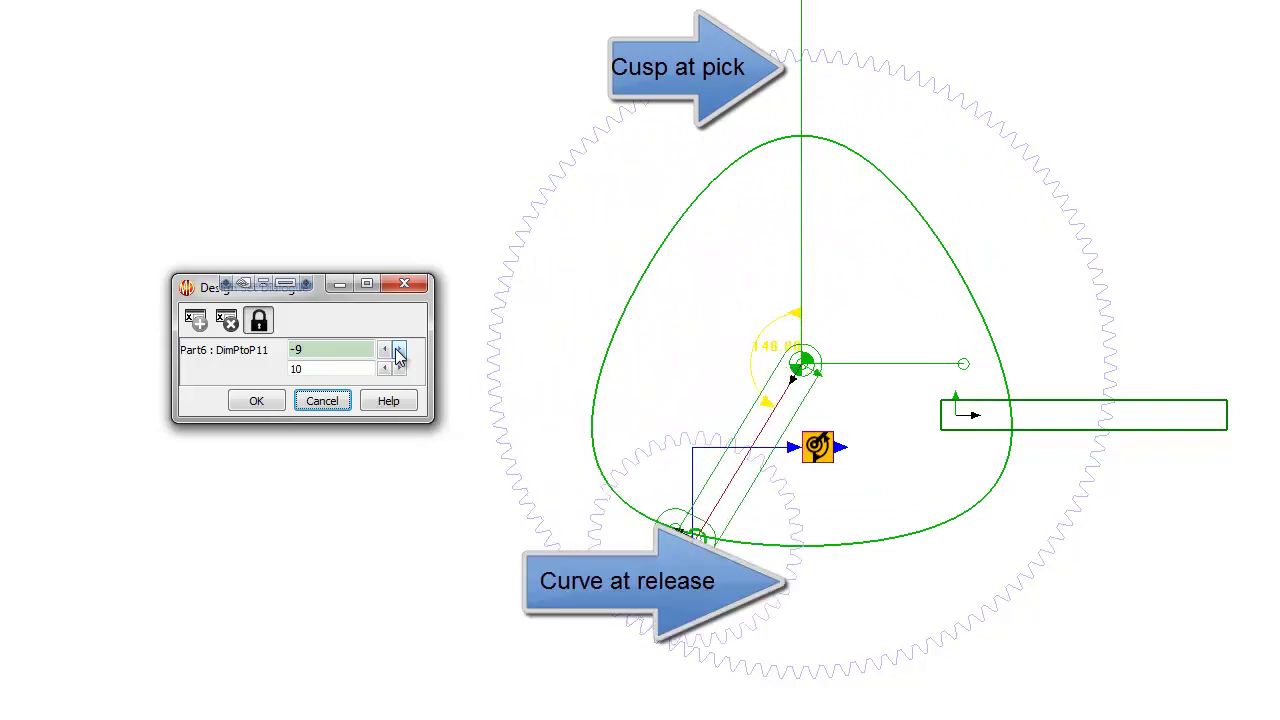
left_click(398, 350)
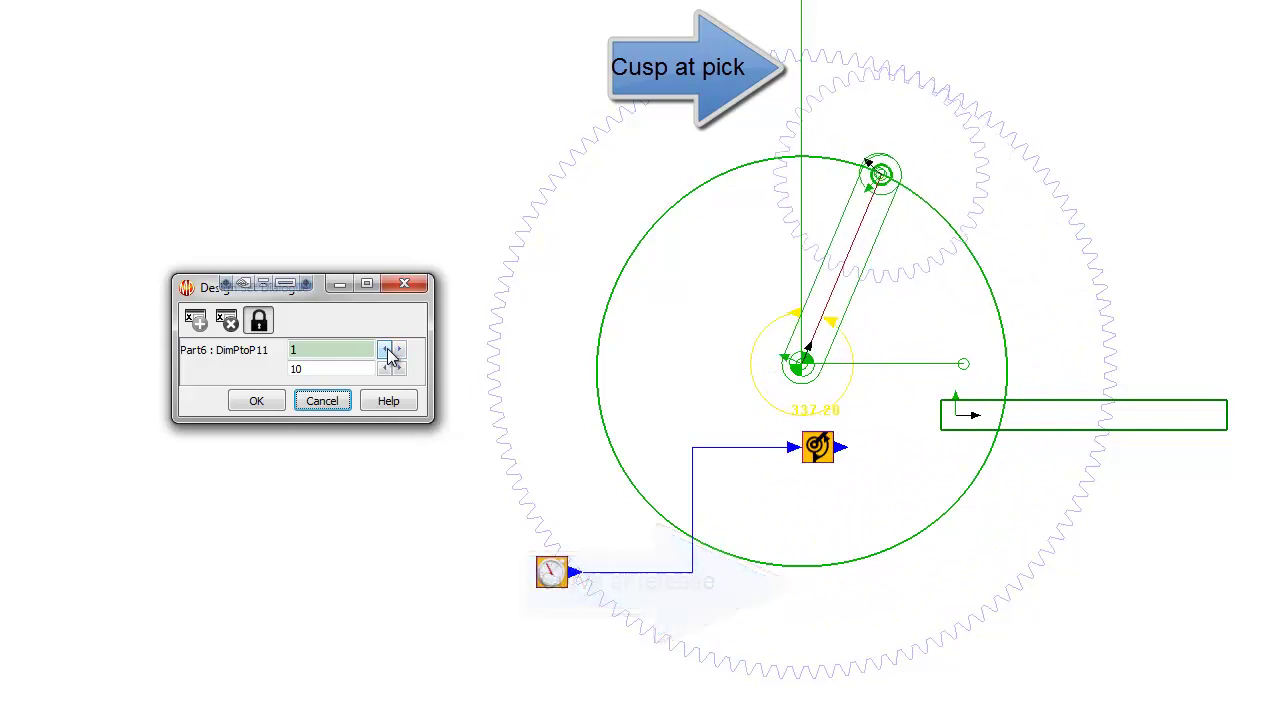
left_click(386, 352)
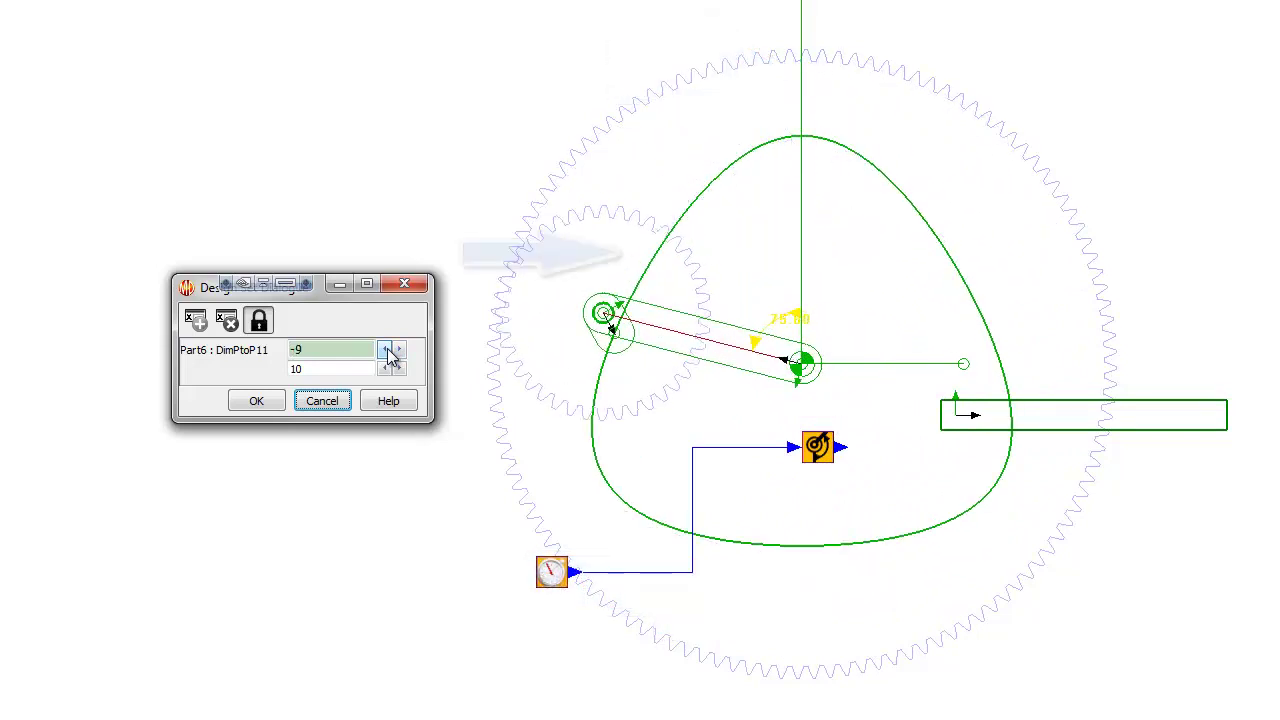